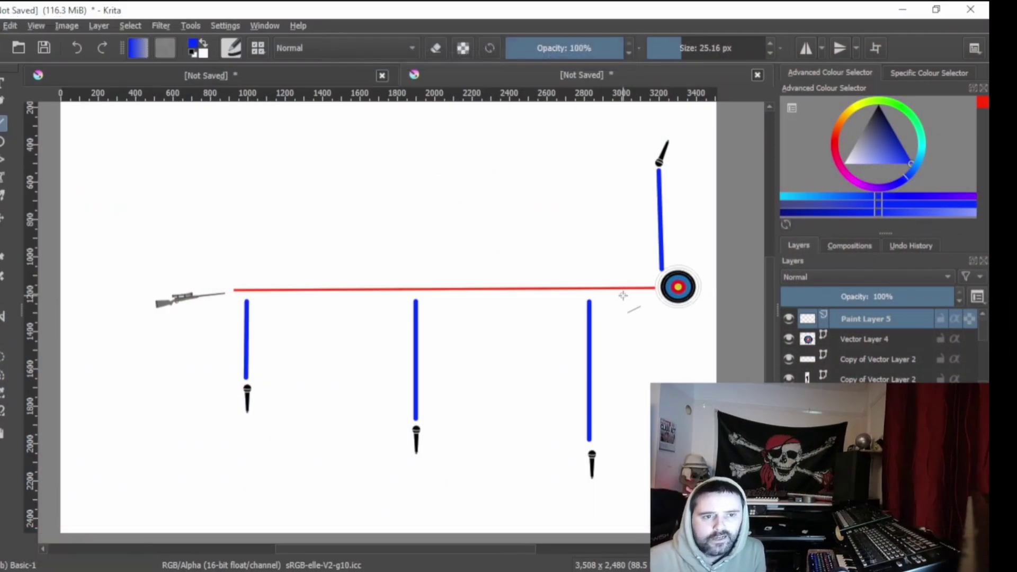
# Let the gunshot video play to 0:20, showing the MUZZLE CLOSE and crack to bang clips
pyautogui.moveTo(609, 317)
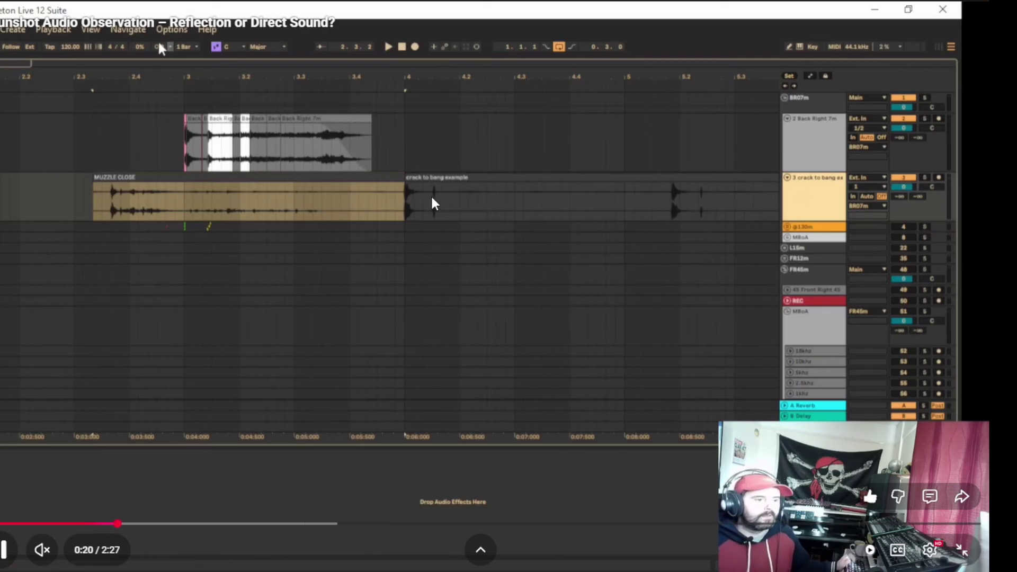
# Skip the video ahead about ten seconds to reach the Google Earth circle ruler scene
pyautogui.press('l')
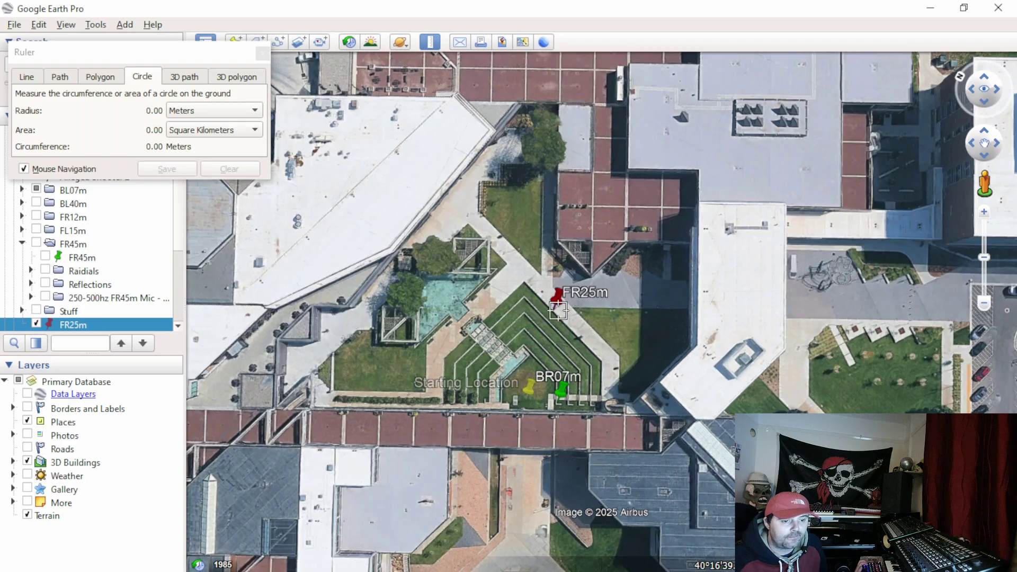
# Measure a 0.333-second selection in Ableton's Centre apex clip, then shrink the Ableton window
pyautogui.moveTo(567, 570)
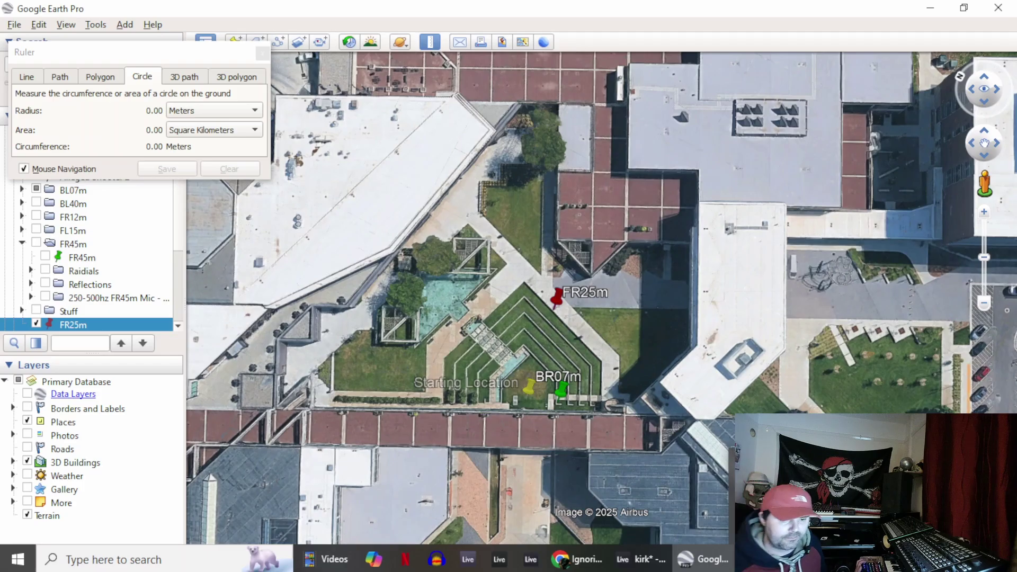
pyautogui.hotkey('alt', 'Tab')
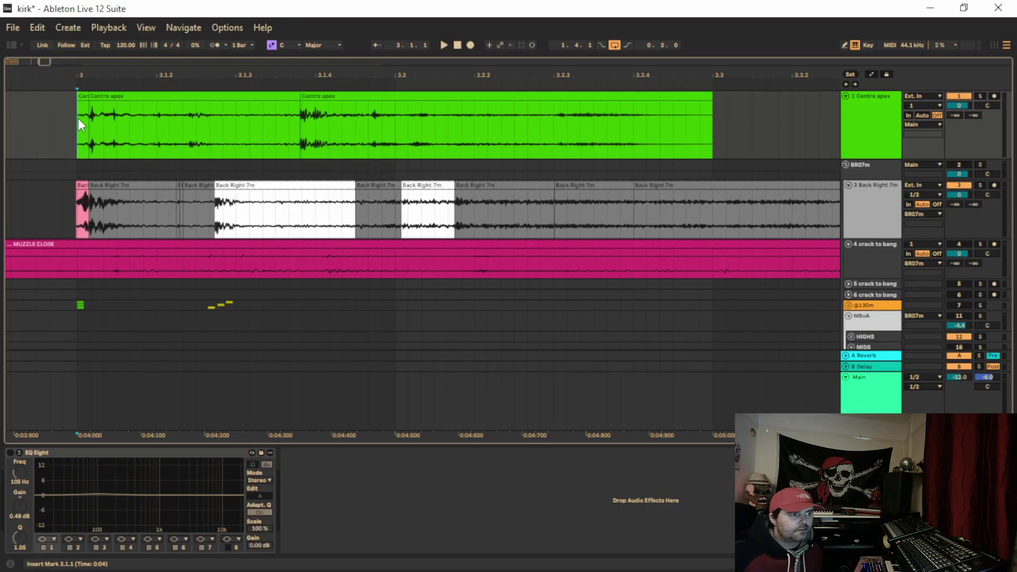
pyautogui.moveTo(88, 119); pyautogui.dragTo(195, 116)
pyautogui.moveTo(132, 75); pyautogui.dragTo(111, 95)
pyautogui.click(111, 95)
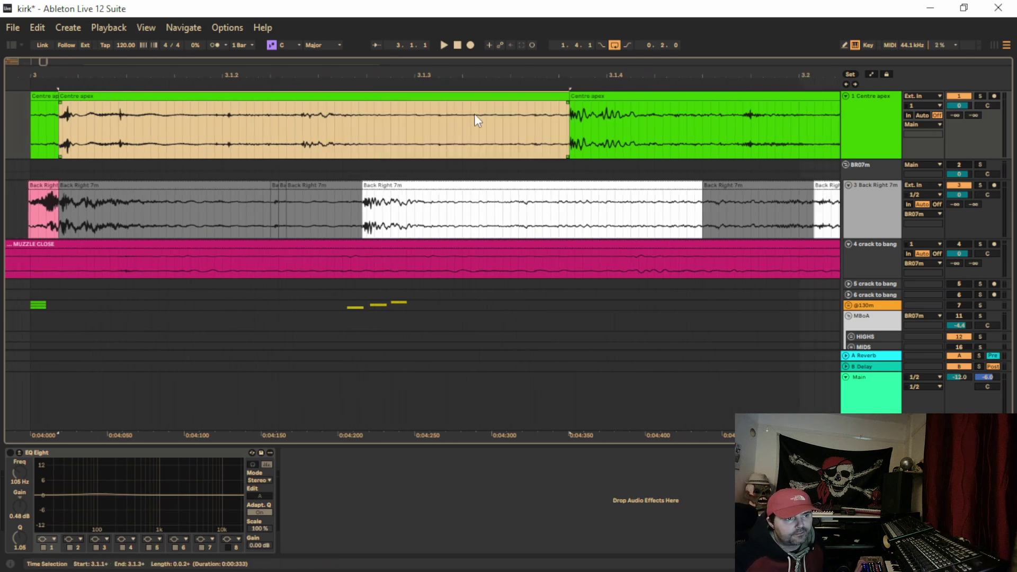
pyautogui.doubleClick(522, 12)
# Compute 0.333 × 346.2 = 115.2846 in Calculator
pyautogui.click(694, 7)
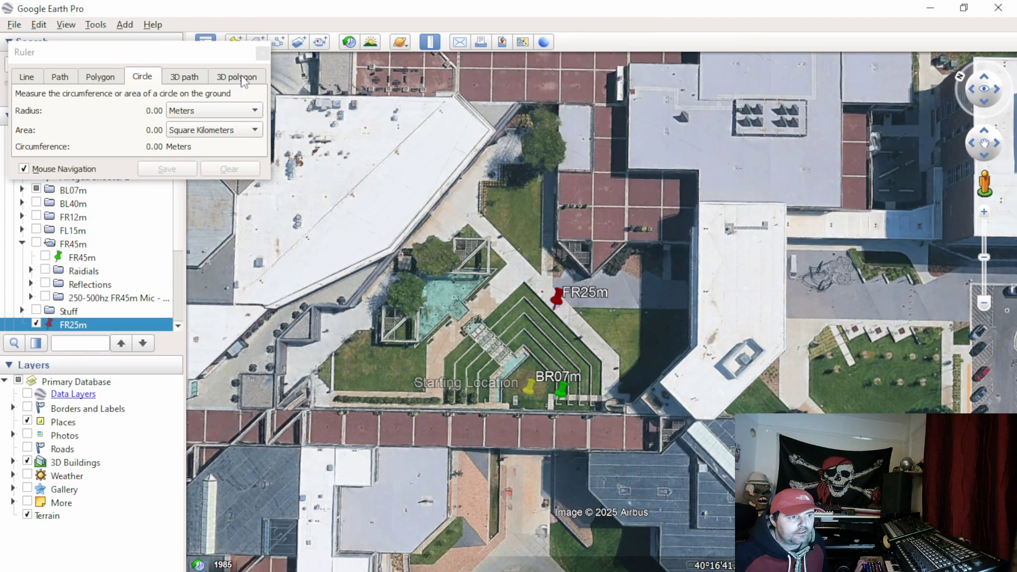
pyautogui.click(673, 559)
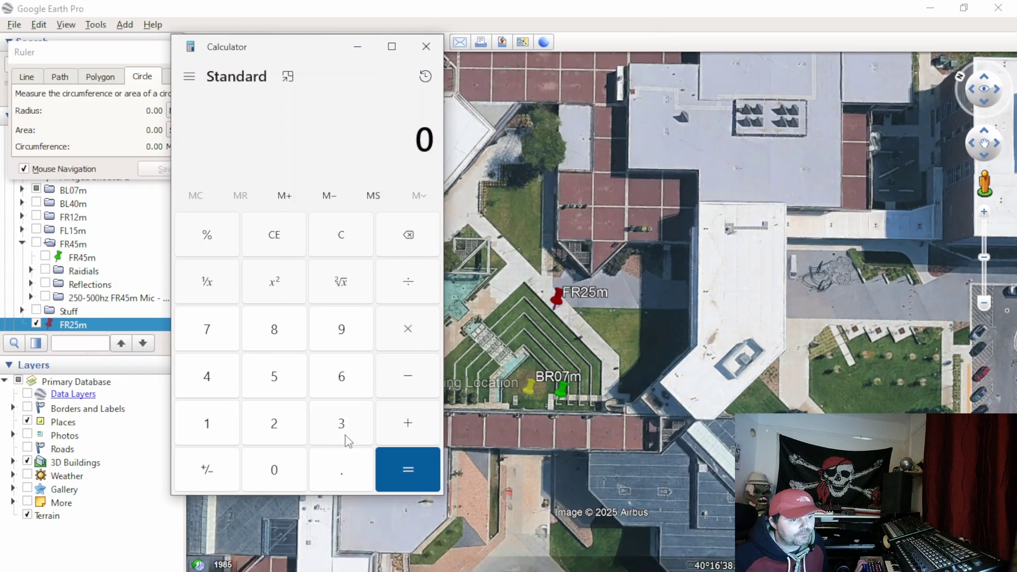
pyautogui.click(346, 458)
pyautogui.tripleClick(348, 431)
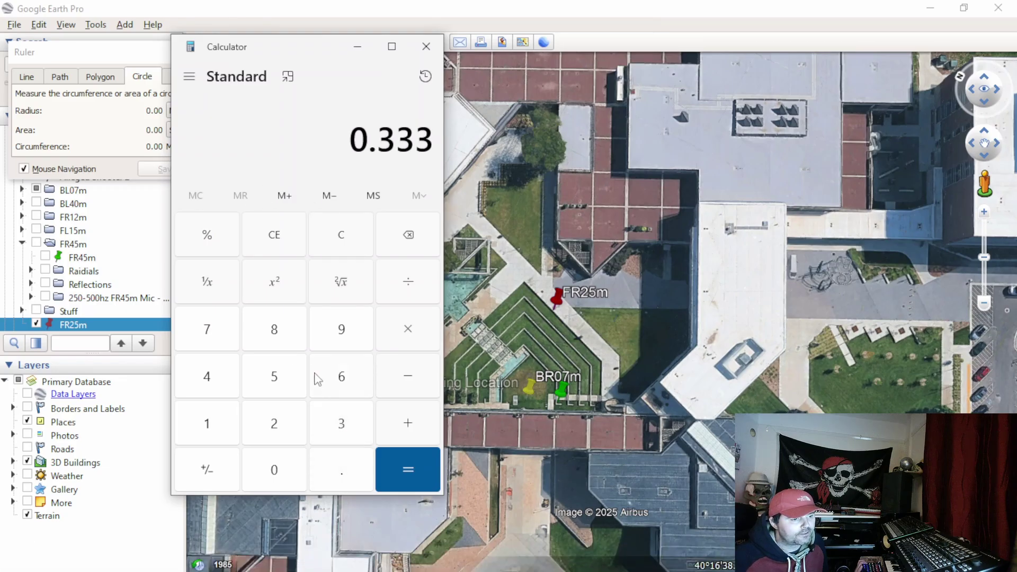
pyautogui.click(341, 426)
pyautogui.click(209, 379)
pyautogui.click(292, 441)
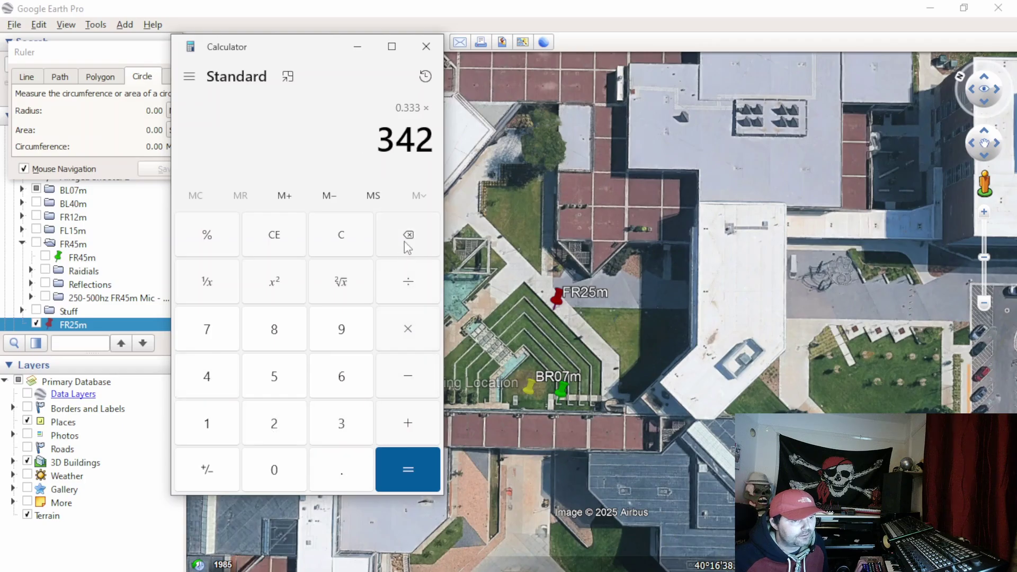
pyautogui.click(408, 248)
pyautogui.click(329, 390)
pyautogui.click(342, 477)
pyautogui.click(276, 428)
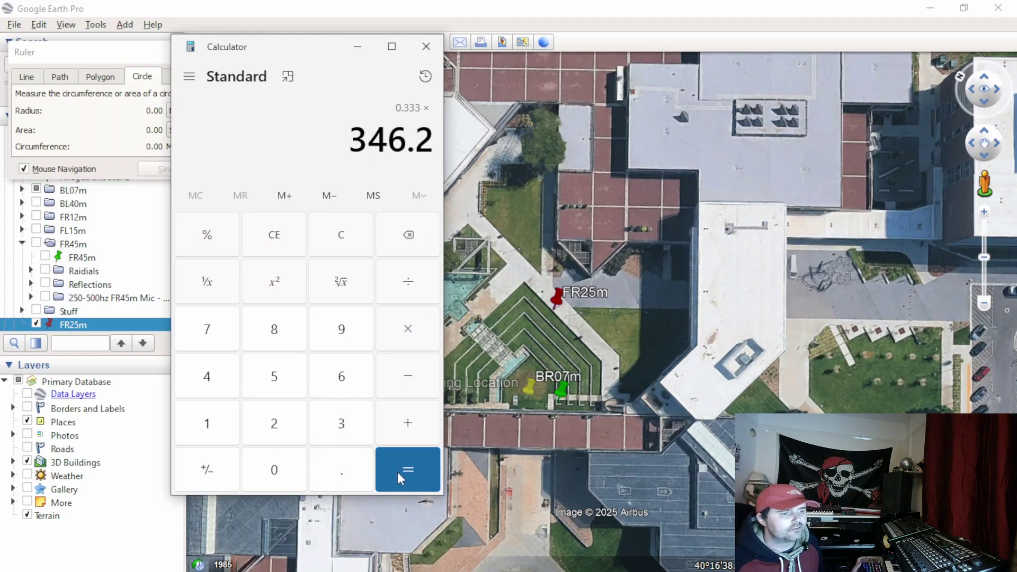
pyautogui.click(401, 479)
# Halve 115.2846 to 57.6423 and move the calculator off the map
pyautogui.moveTo(311, 138); pyautogui.dragTo(455, 131)
pyautogui.moveTo(295, 47); pyautogui.dragTo(365, 49)
pyautogui.click(487, 283)
pyautogui.click(339, 440)
pyautogui.click(473, 466)
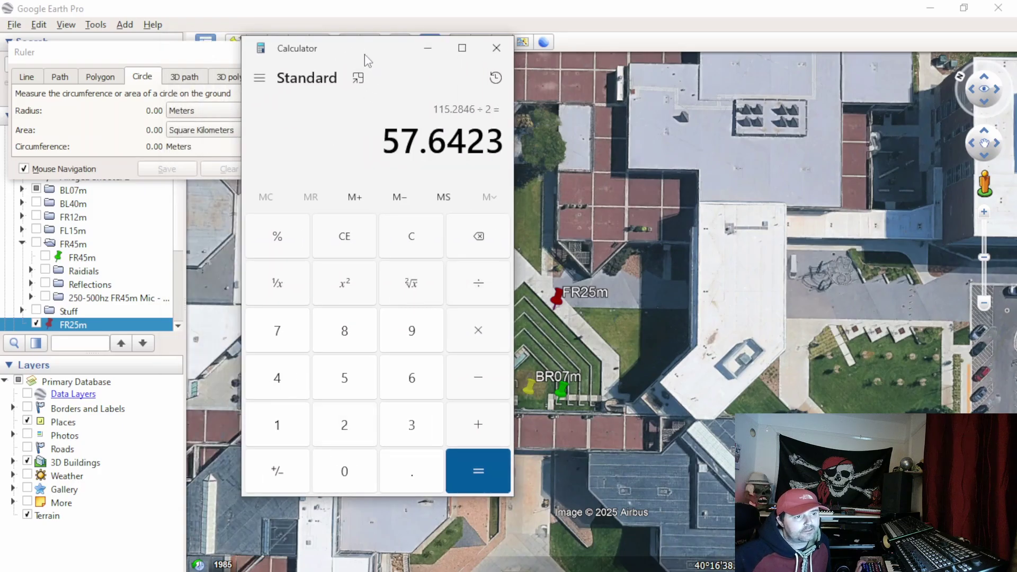
pyautogui.moveTo(374, 55); pyautogui.dragTo(877, 110)
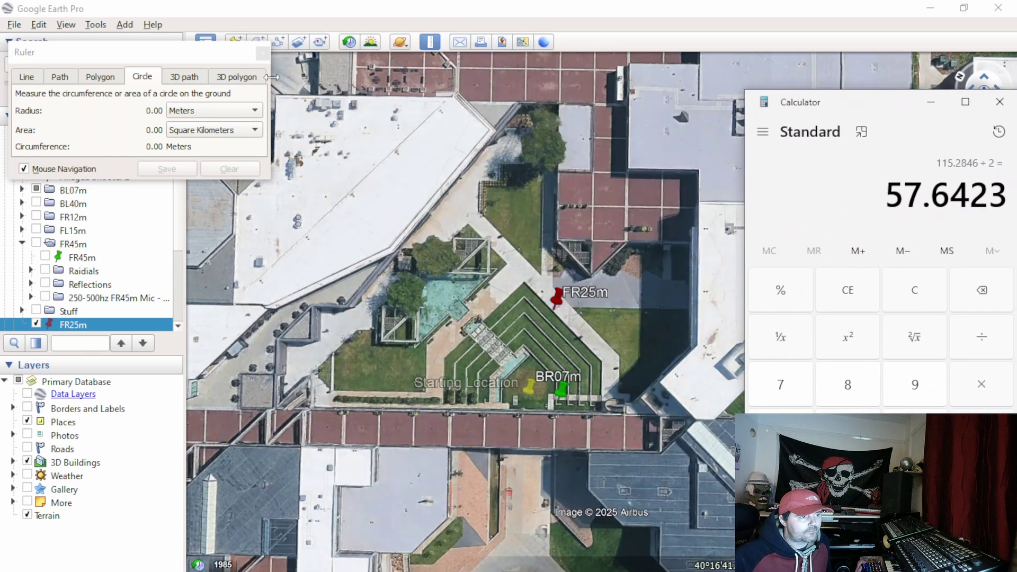
# Draw a 60.30 m radius circle centred on the FR25m pin and pan to see it whole
pyautogui.click(555, 313)
pyautogui.moveTo(555, 313); pyautogui.dragTo(349, 218)
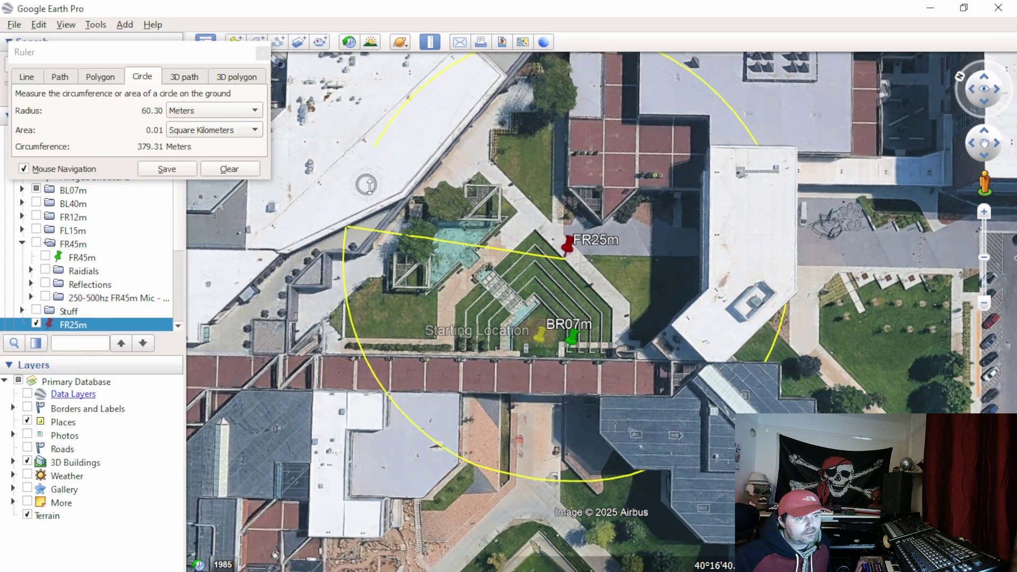
pyautogui.moveTo(392, 180); pyautogui.dragTo(350, 216)
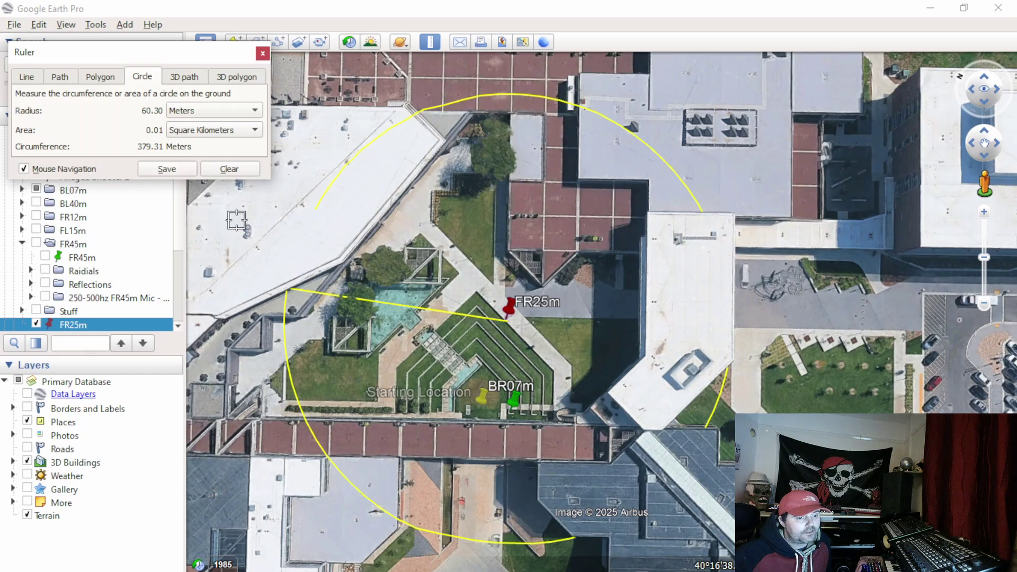
# Save the measured circle as 'Circle Measure' under Temporary Places
pyautogui.moveTo(591, 568)
pyautogui.click(173, 169)
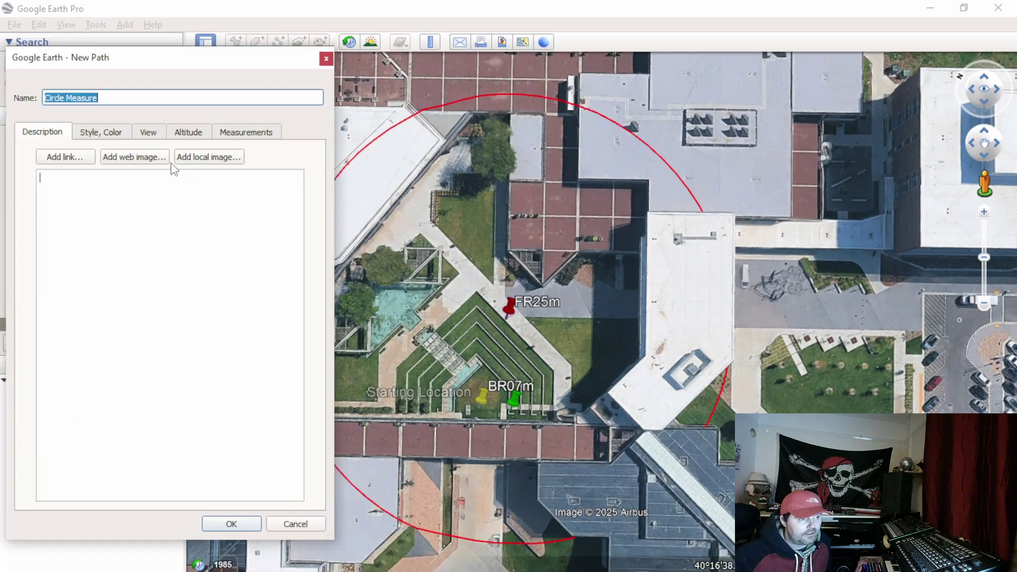
pyautogui.click(231, 523)
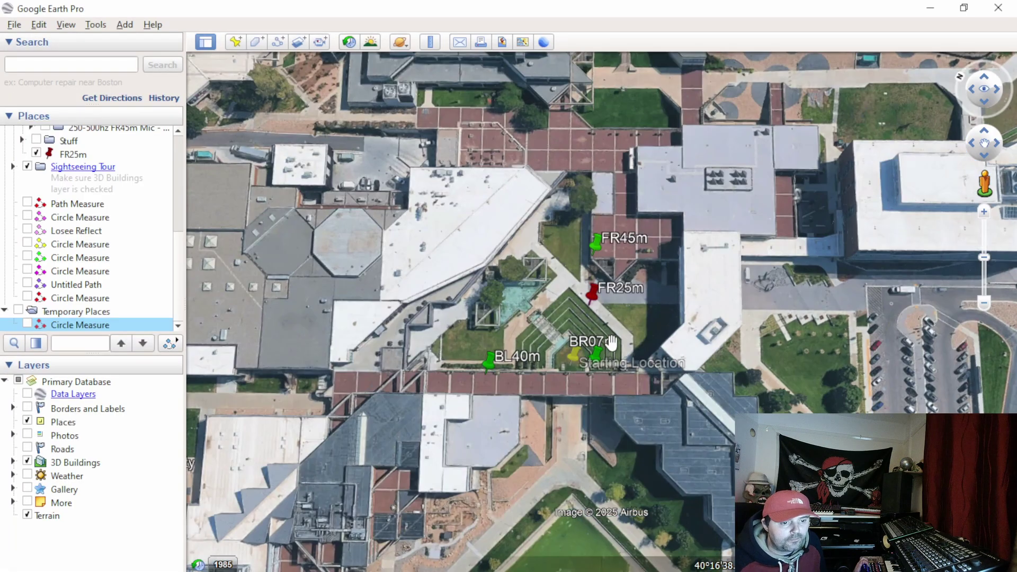
pyautogui.scroll(2, 604, 318)
pyautogui.scroll(1, 635, 329)
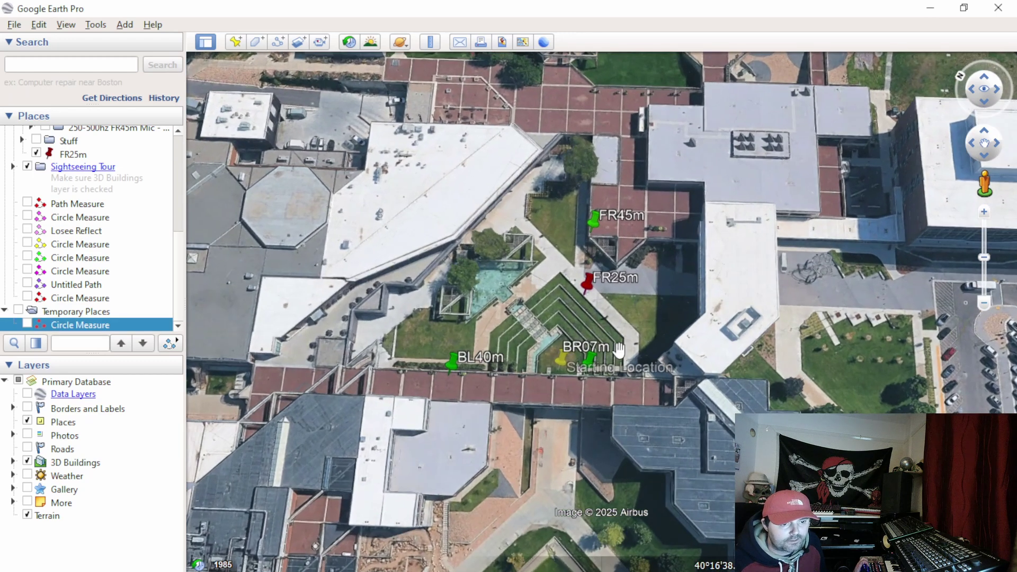
pyautogui.scroll(-2, 652, 311)
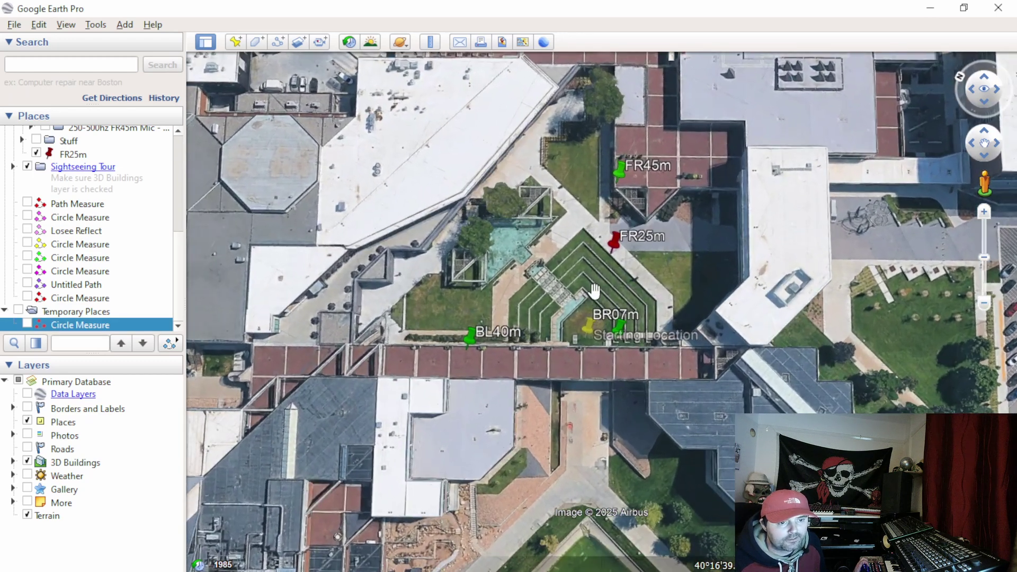
pyautogui.scroll(-1, 618, 295)
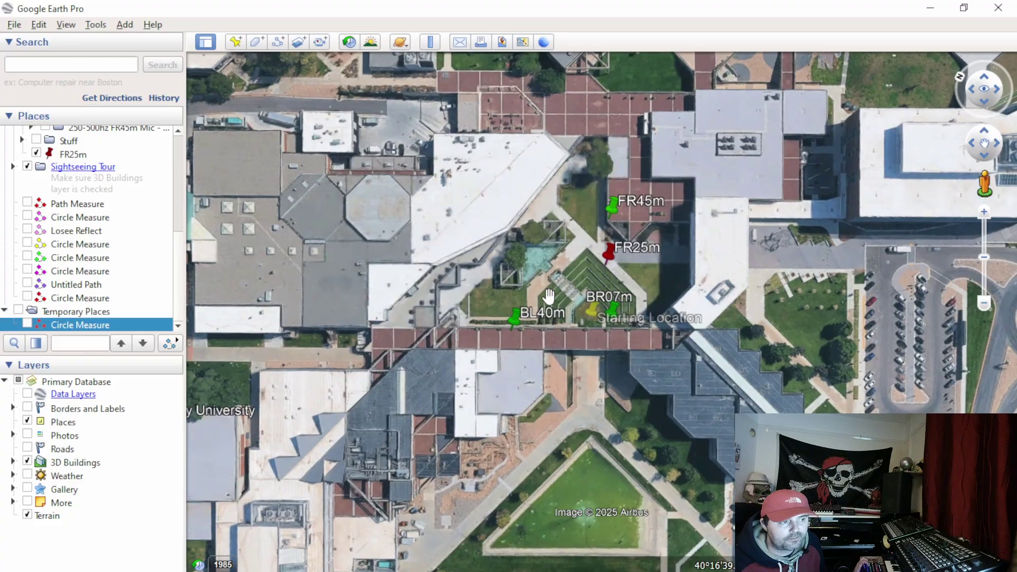
# Start a fresh circle ruler measurement at radius 0.00 Meters
pyautogui.click(430, 41)
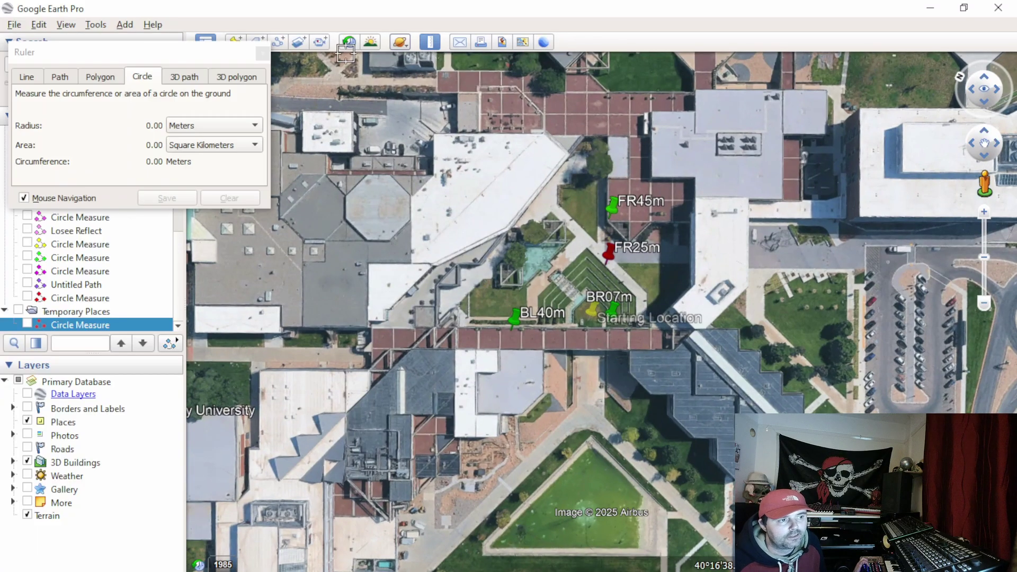
pyautogui.click(140, 83)
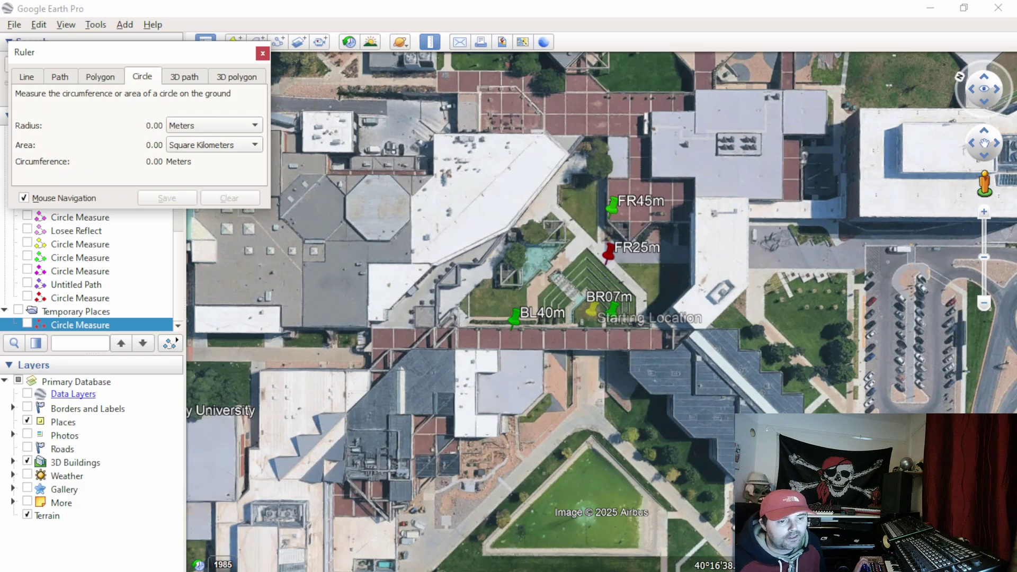
pyautogui.moveTo(135, 570)
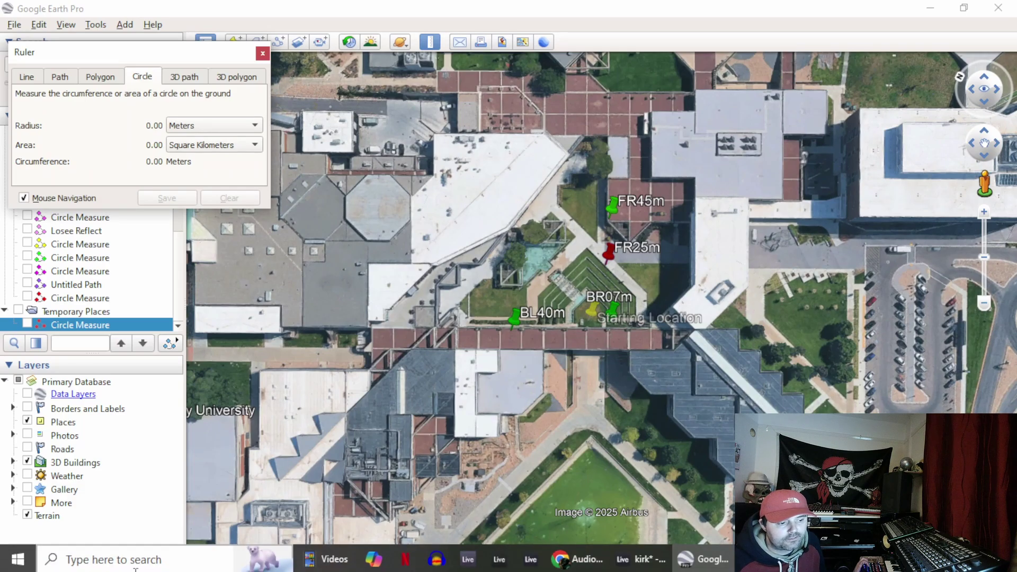
# Compute 0.216 × 346.2 = 74.7792, halve it to 37.3896, then minimize Calculator
pyautogui.click(120, 562)
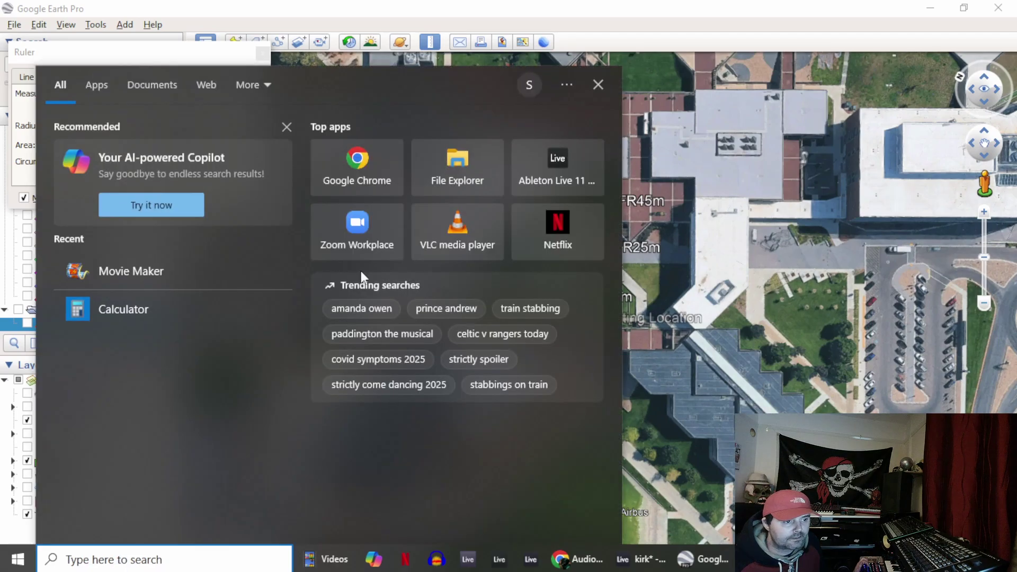
pyautogui.click(144, 311)
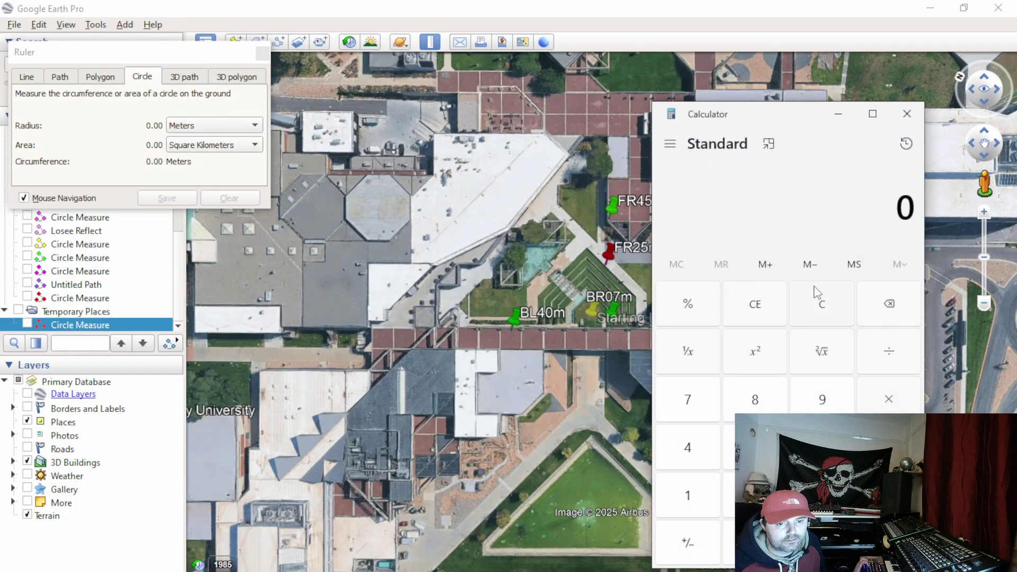
pyautogui.write('.21')
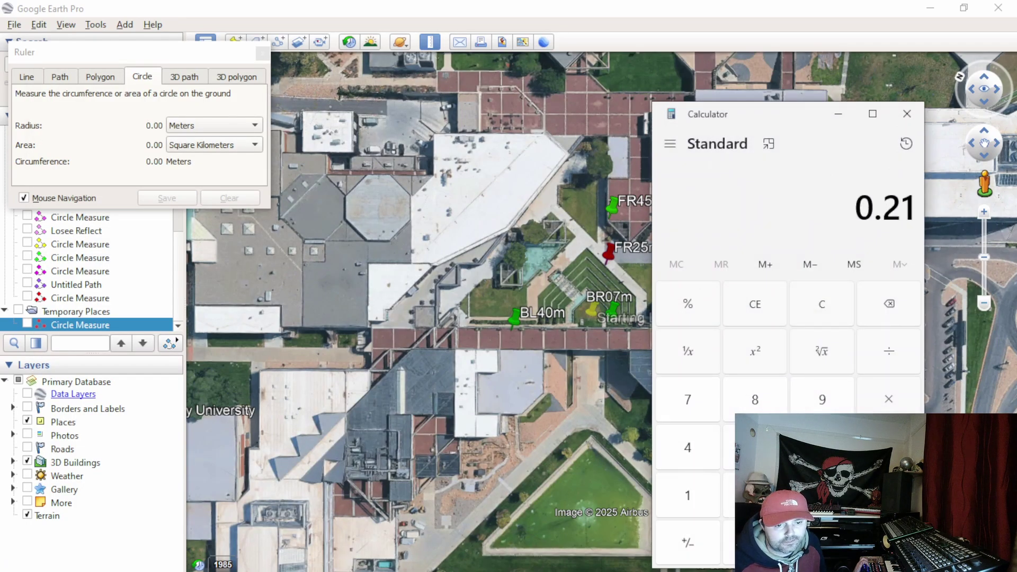
pyautogui.write('6 × 34')
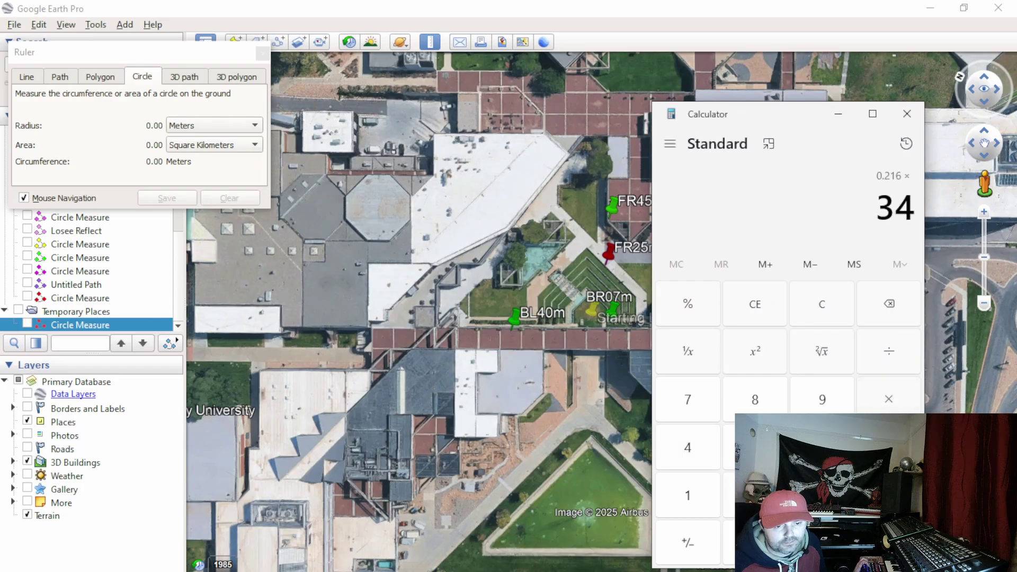
pyautogui.write('6.2')
pyautogui.press('Return')
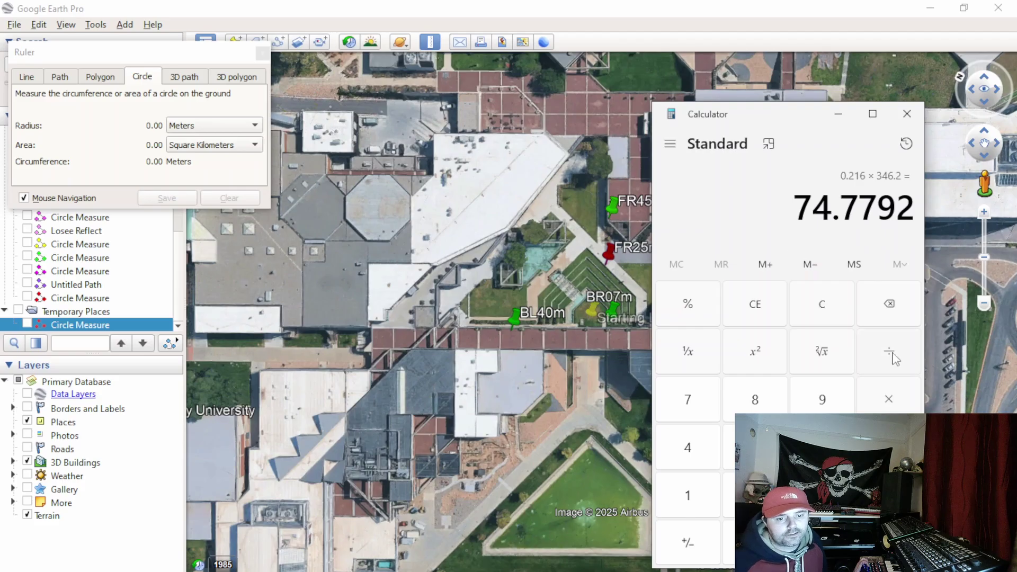
pyautogui.write('2')
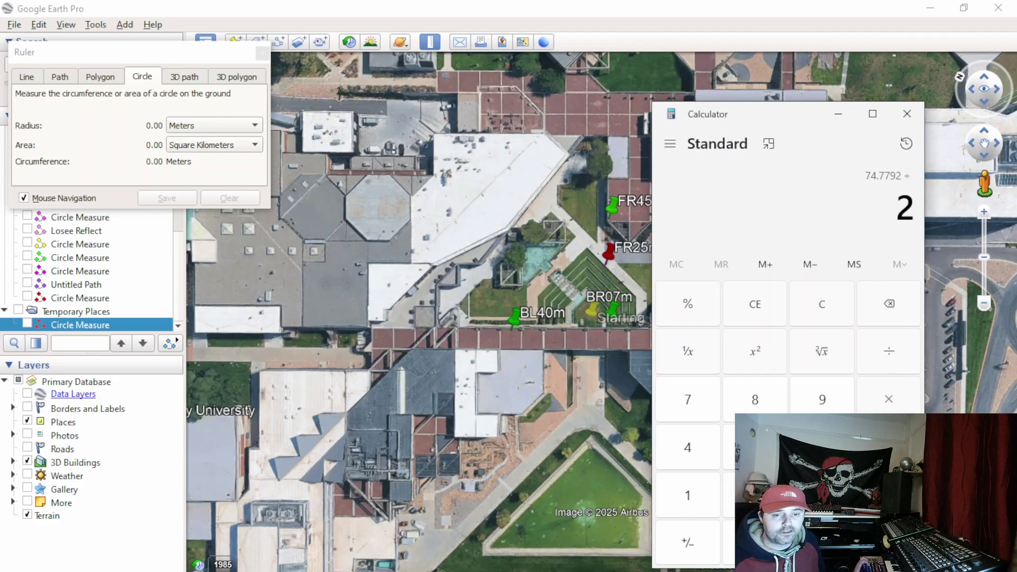
pyautogui.press('Return')
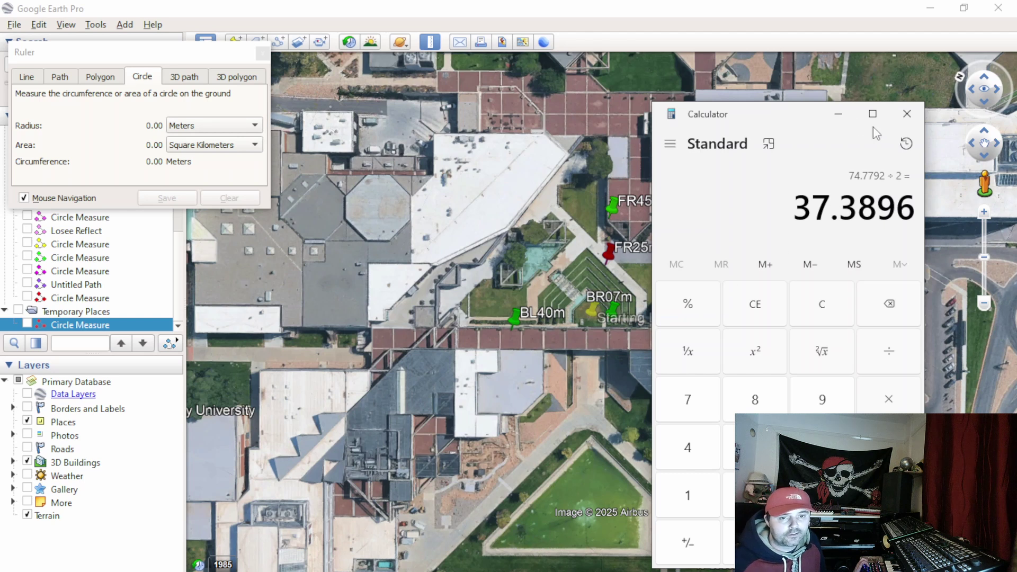
pyautogui.click(838, 114)
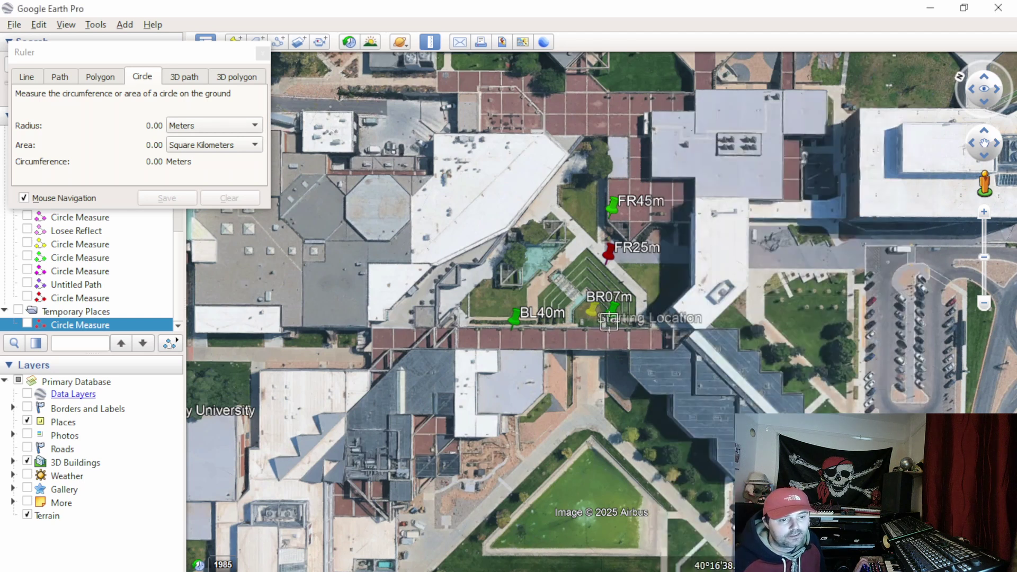
# Measure a 38.08 m radius circle out from the Starting Location and zoom around it
pyautogui.moveTo(609, 321); pyautogui.dragTo(531, 292)
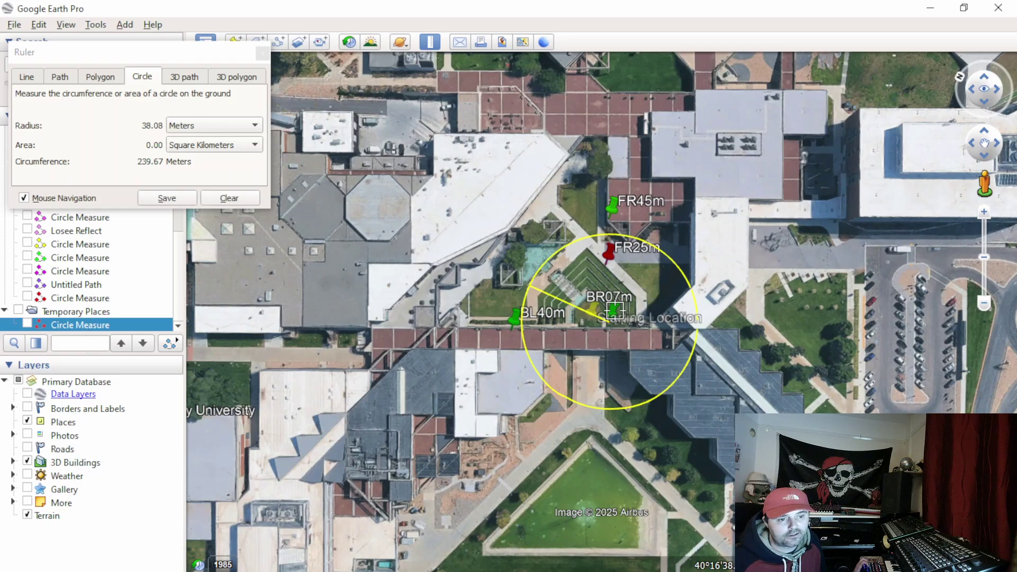
pyautogui.scroll(1, 594, 272)
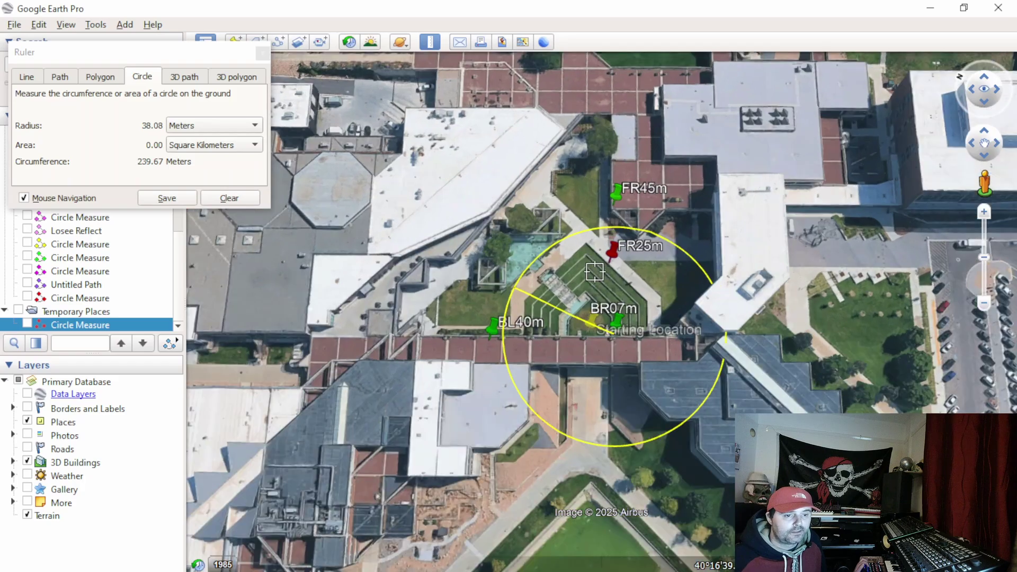
pyautogui.scroll(2, 620, 263)
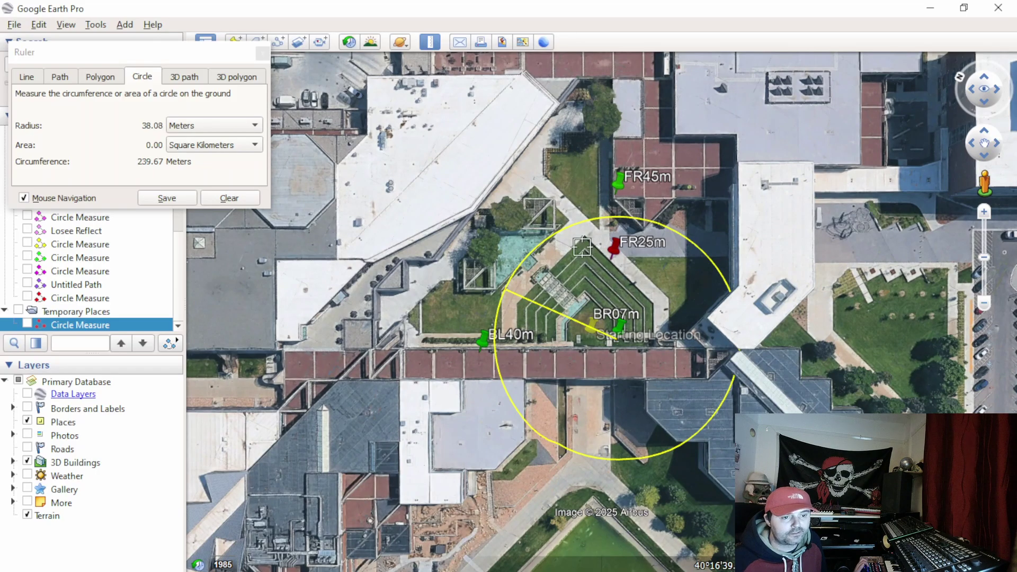
pyautogui.scroll(-2, 582, 247)
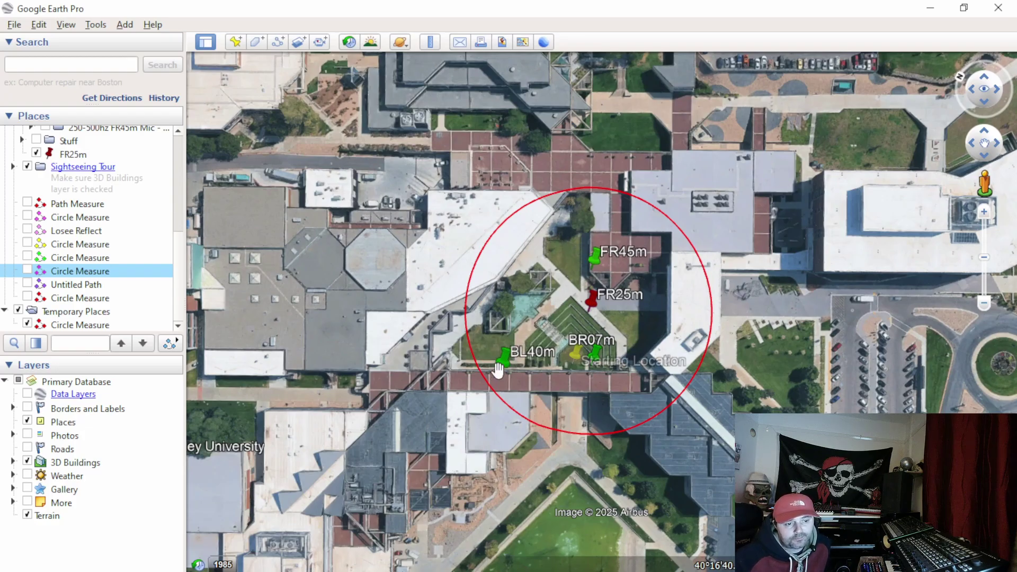
# Display the saved green, magenta and yellow circle measurements plus the untitled path
pyautogui.click(28, 258)
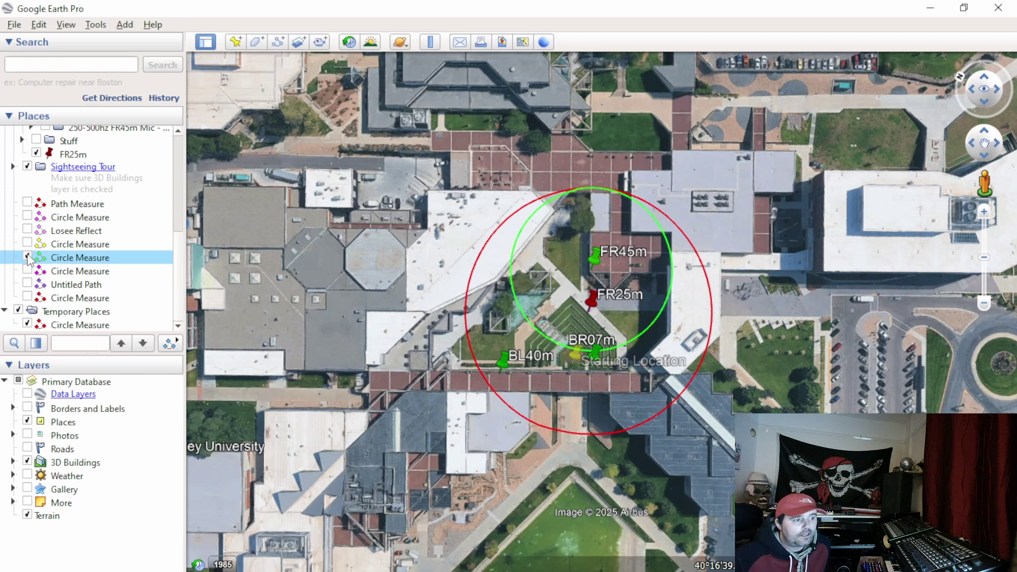
pyautogui.click(28, 285)
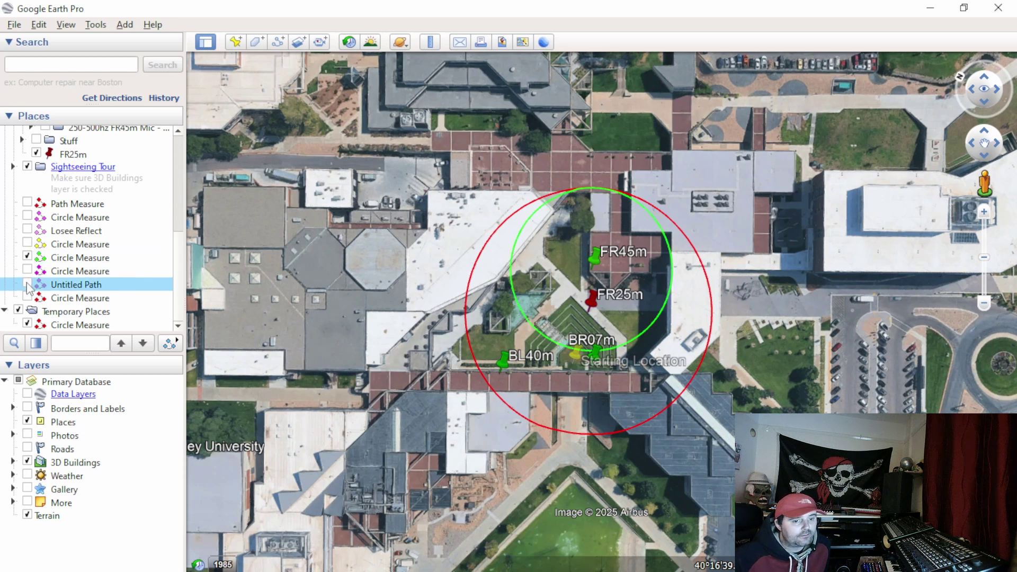
pyautogui.click(27, 271)
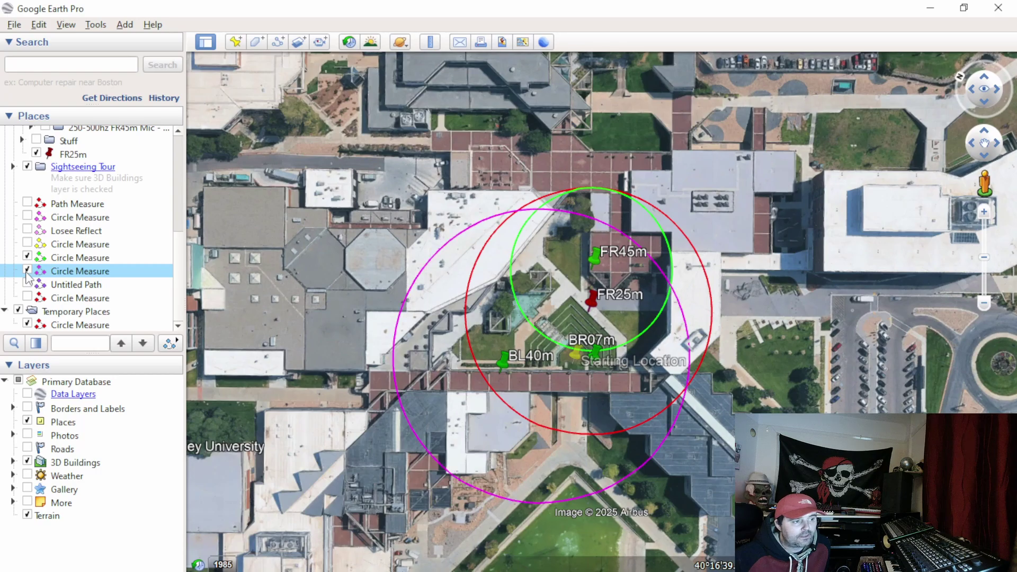
pyautogui.click(28, 245)
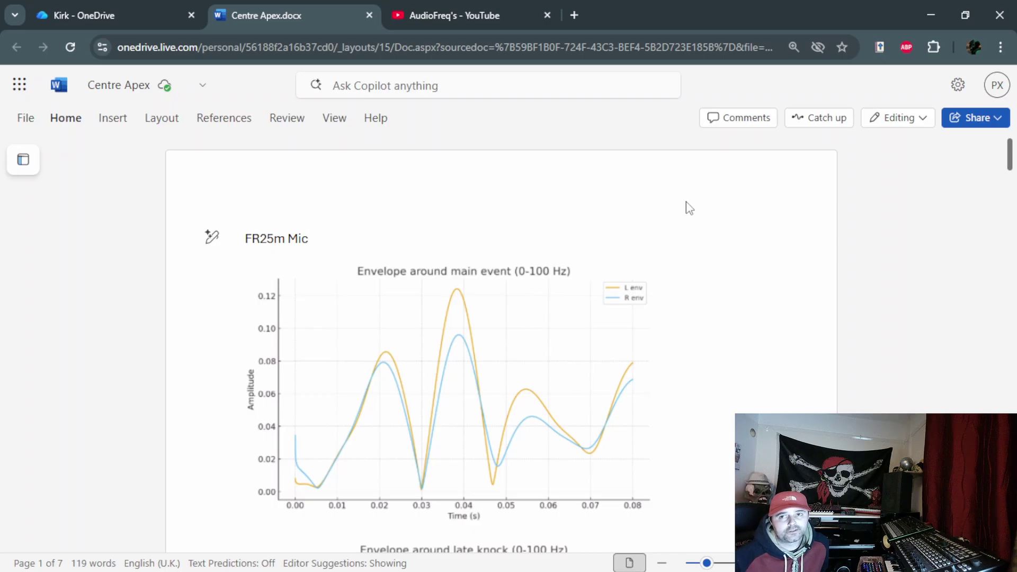
pyautogui.scroll(2, 810, 167)
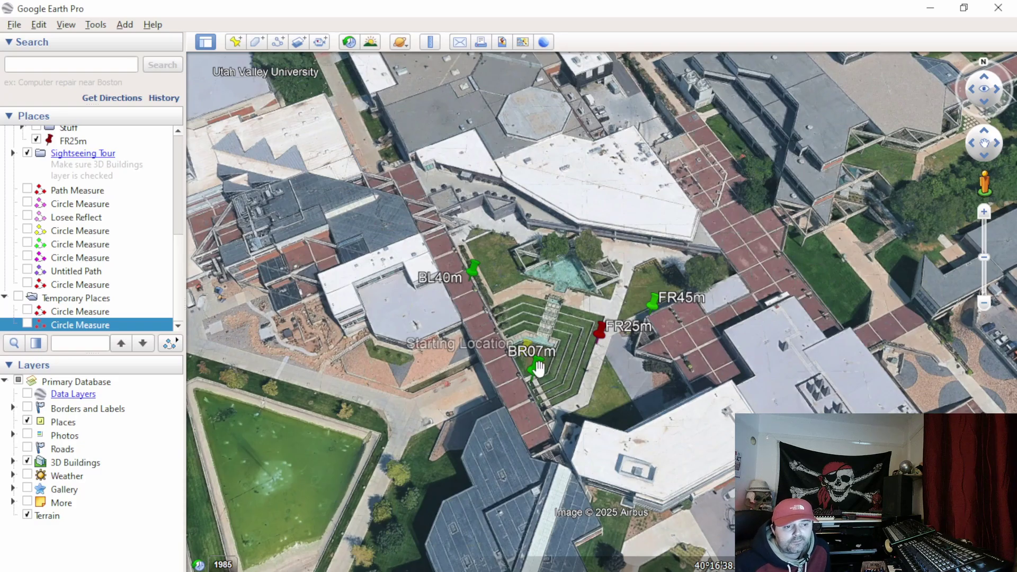
# Zoom the 3D view in toward the BR07m mic placemark
pyautogui.scroll(2, 551, 377)
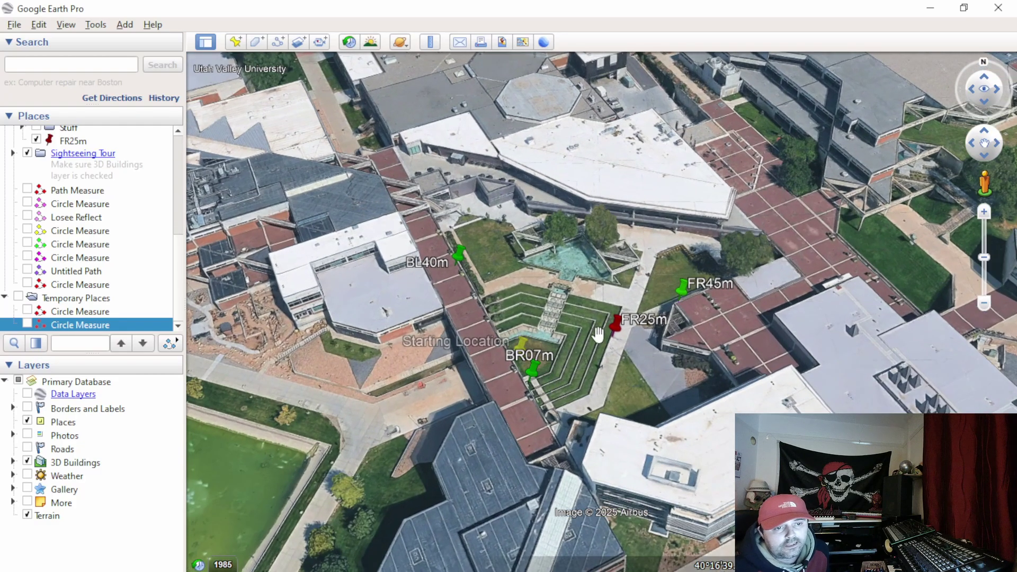